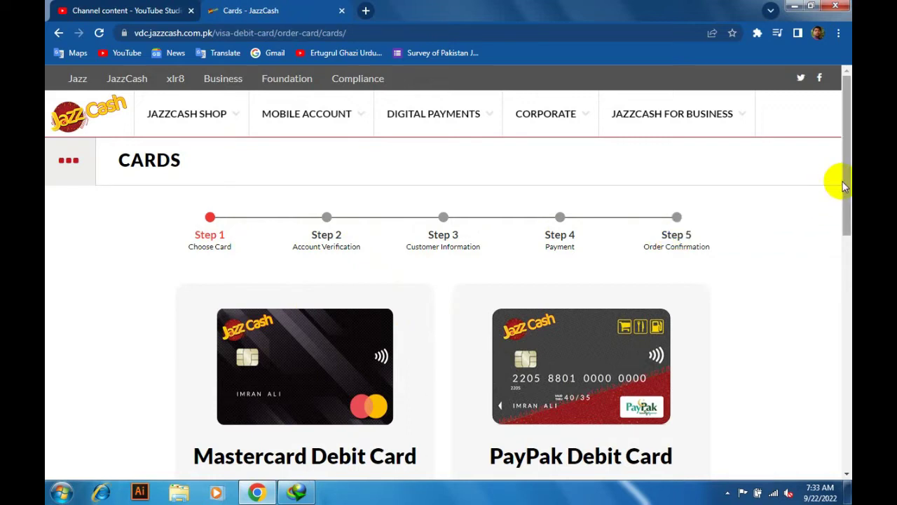
# Step: Apply for the Mastercard Debit Card with the Rs. 1 fee
pyautogui.moveTo(844, 186); pyautogui.dragTo(778, 281)
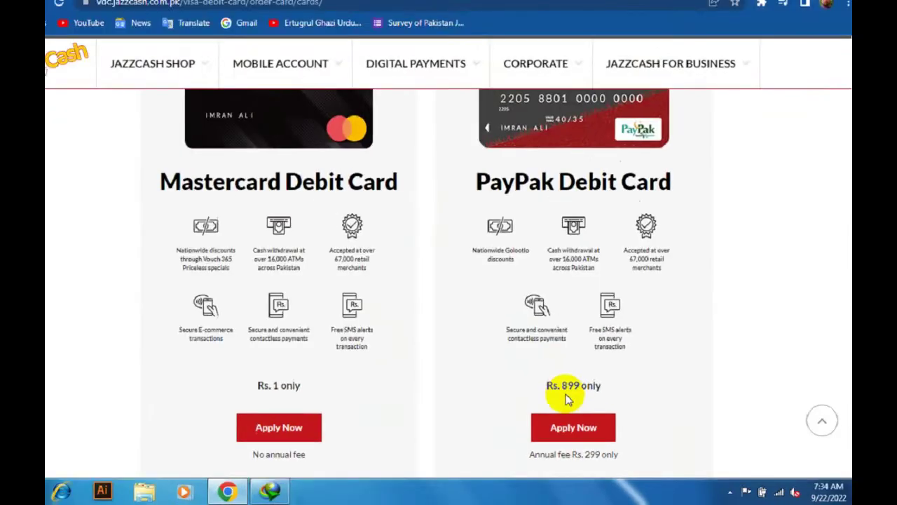
pyautogui.click(318, 431)
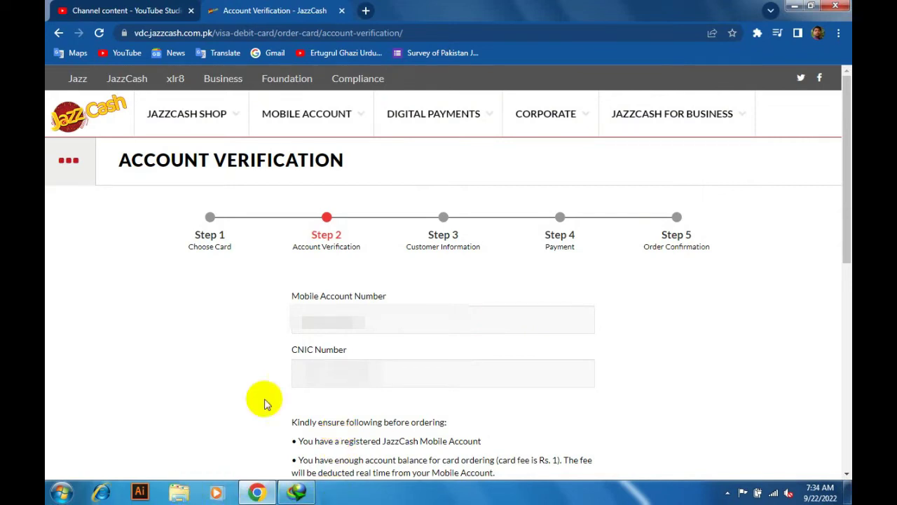
# Step: Replace the prefilled mobile account number with the applicant's JazzCash mobile account number
pyautogui.click(334, 319)
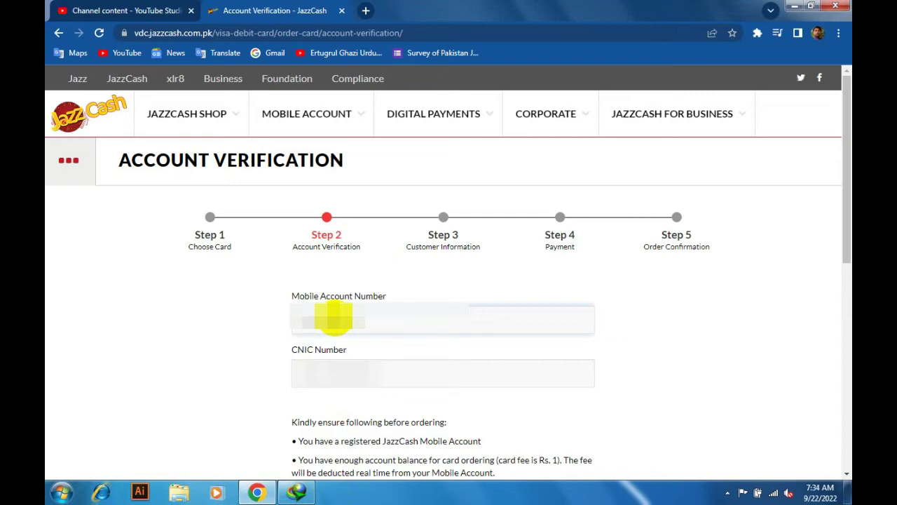
pyautogui.hotkey('ctrl', 'a')
pyautogui.press('BackSpace')
pyautogui.write('0300')
pyautogui.write('1234')
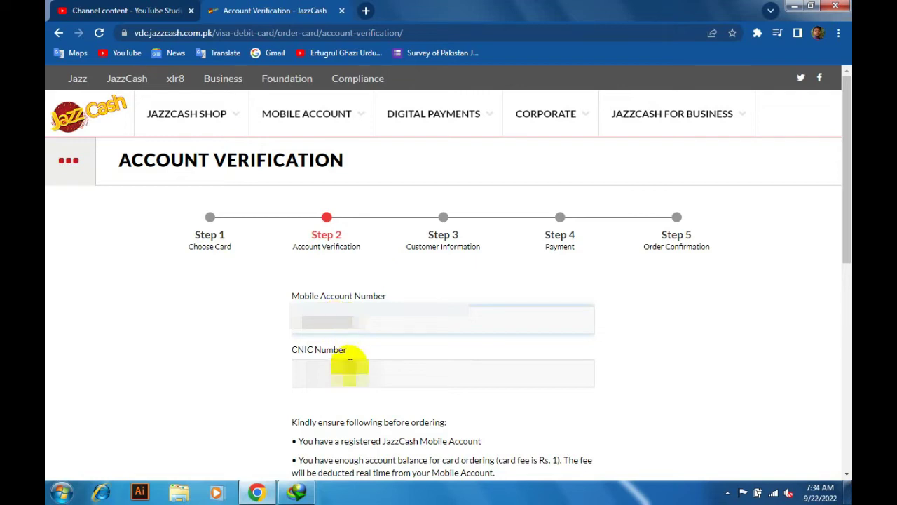
# Step: Enter the applicant's CNIC number and submit the account verification form
pyautogui.click(349, 372)
pyautogui.write('12345')
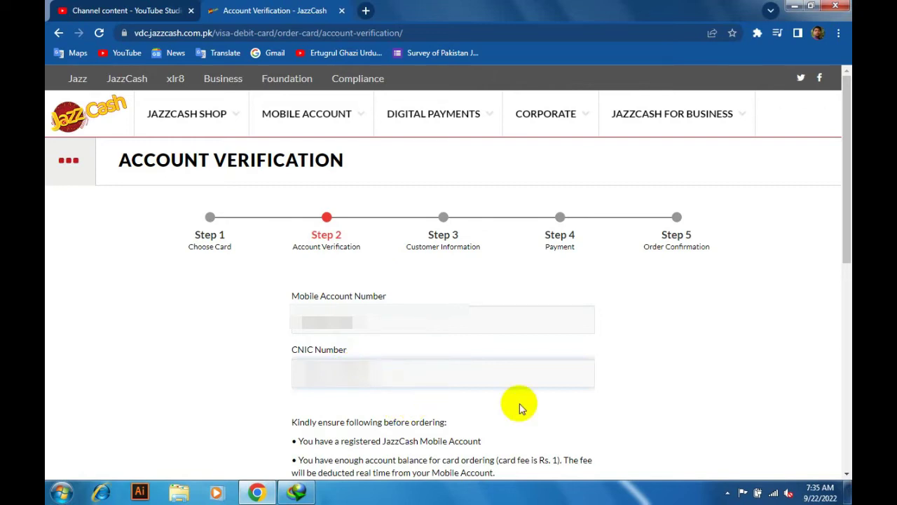
pyautogui.click(844, 231)
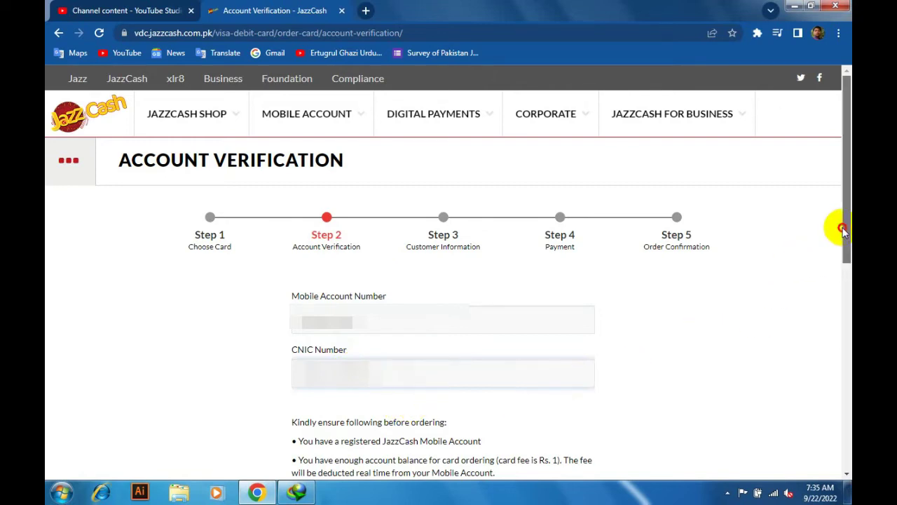
pyautogui.moveTo(844, 230); pyautogui.dragTo(843, 282)
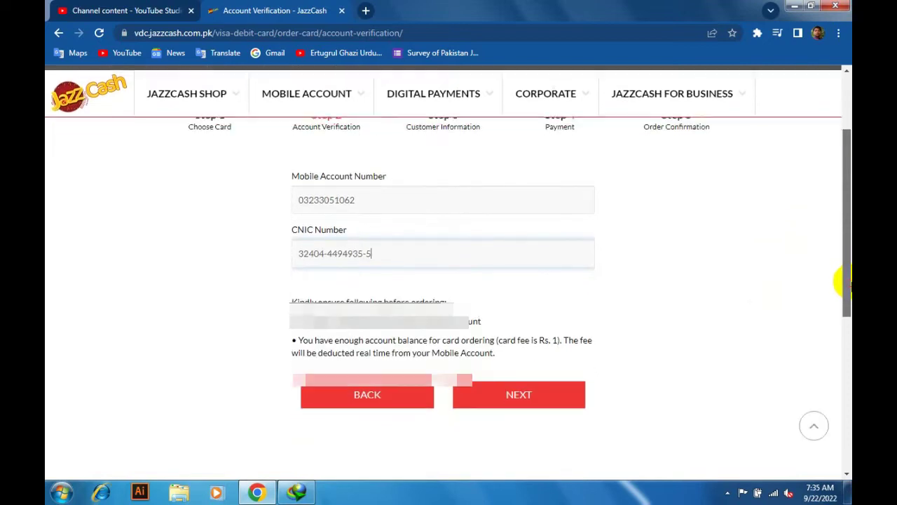
pyautogui.click(564, 397)
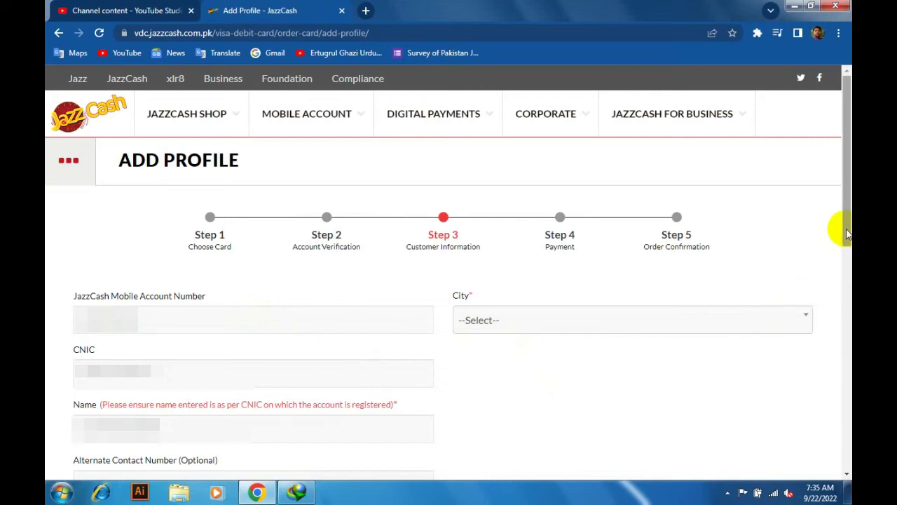
# Step: Fill in the applicant's alternate contact number in the customer information form
pyautogui.moveTo(847, 233); pyautogui.dragTo(848, 286)
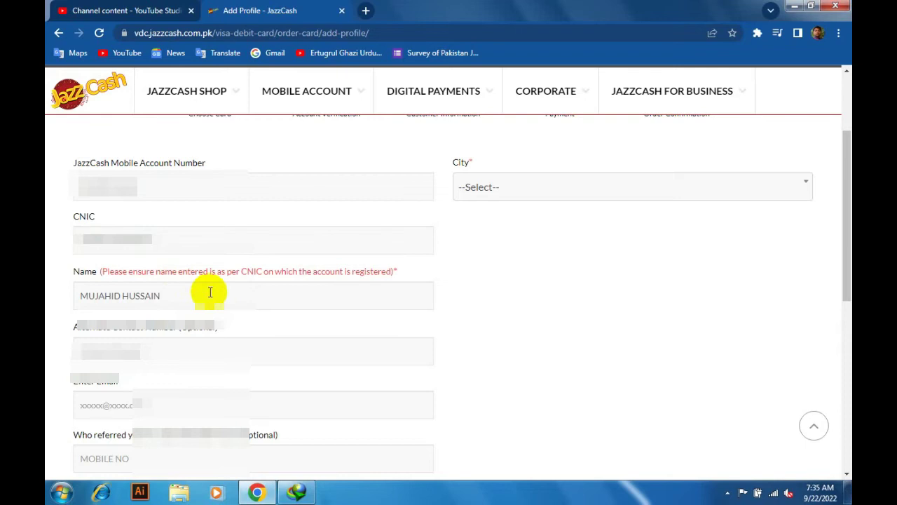
pyautogui.click(174, 358)
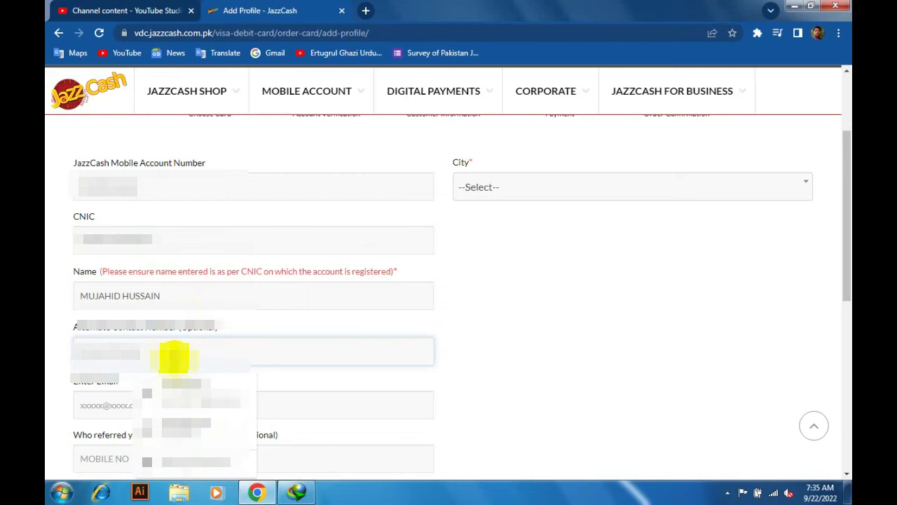
pyautogui.write('0')
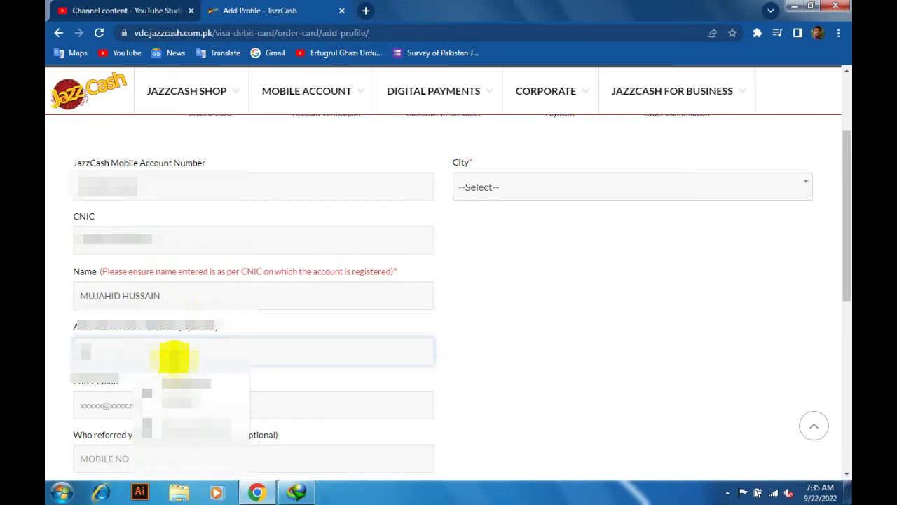
pyautogui.write('300')
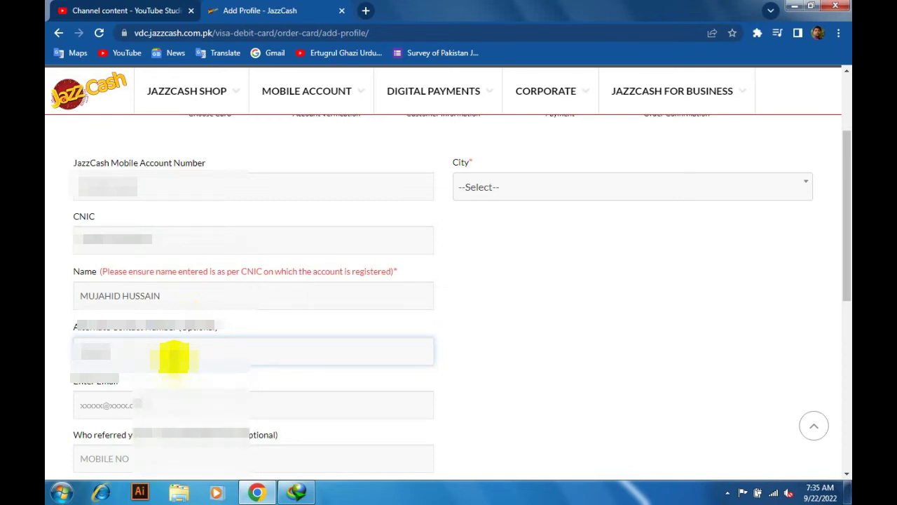
pyautogui.write('1234')
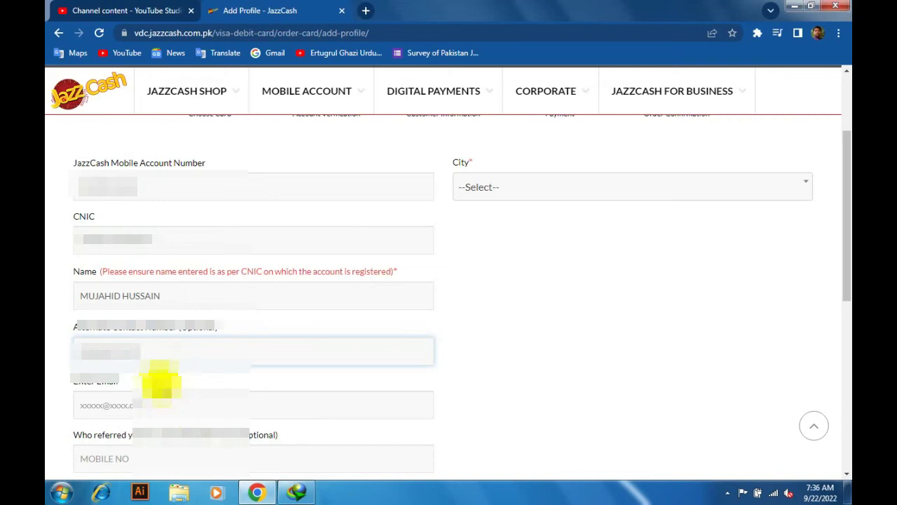
# Step: Try to submit the customer information form without selecting a city
pyautogui.click(183, 297)
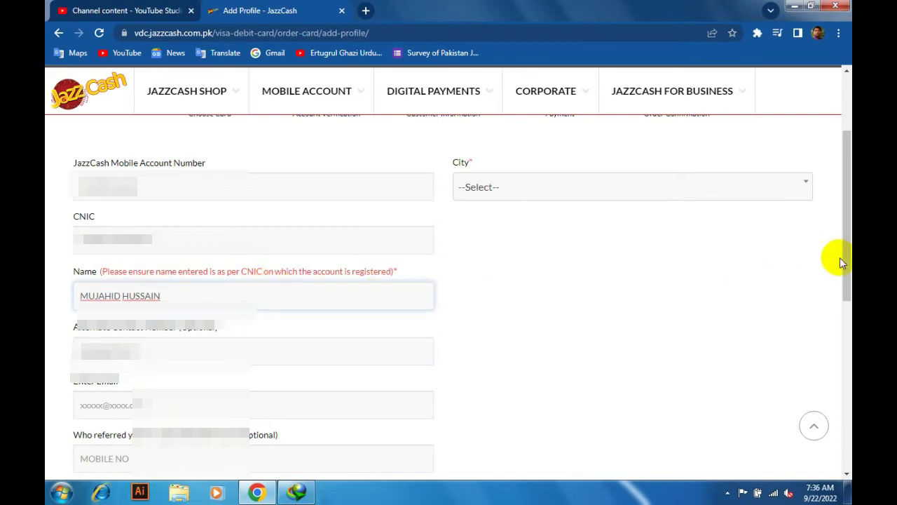
pyautogui.moveTo(845, 254); pyautogui.dragTo(847, 302)
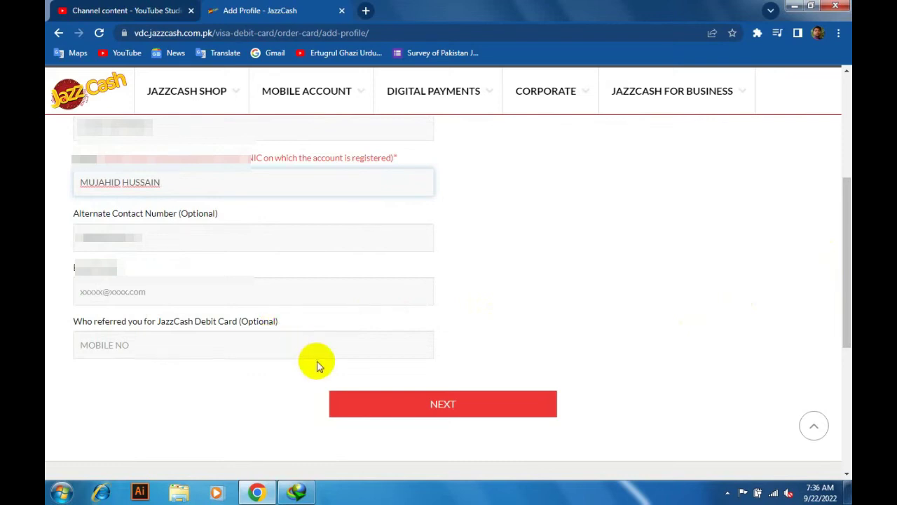
pyautogui.click(442, 405)
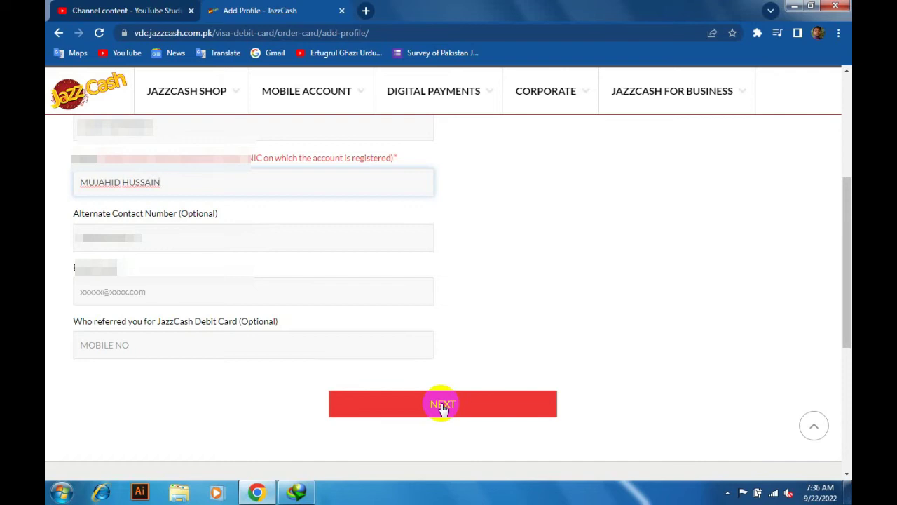
pyautogui.click(441, 407)
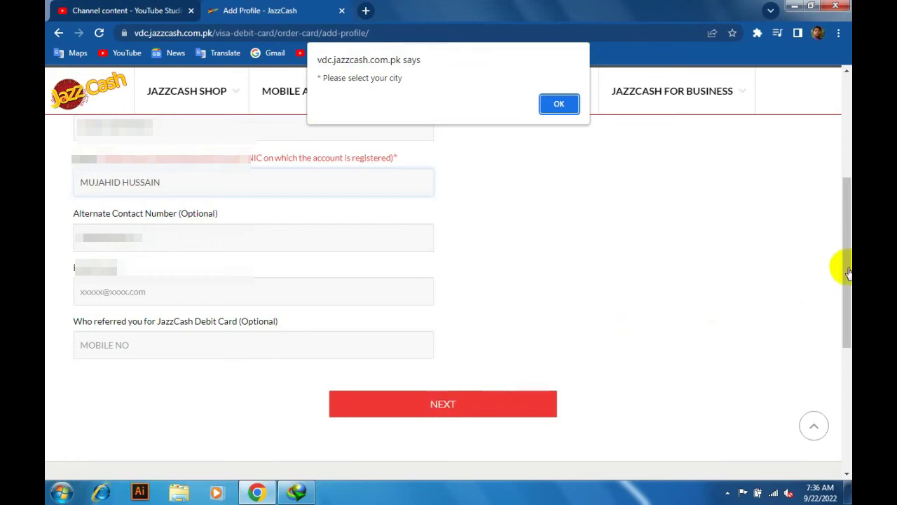
pyautogui.click(561, 107)
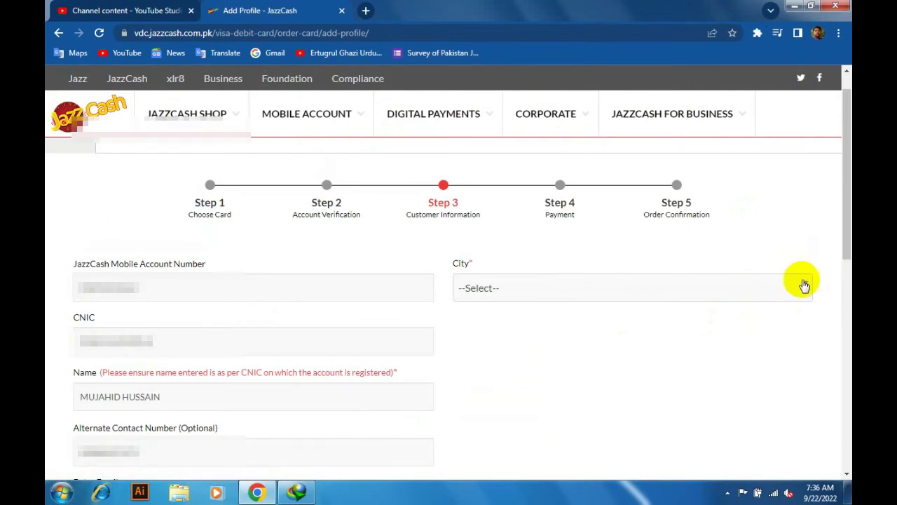
# Step: Find Sadiqabad in the city list and set it as the customer's city
pyautogui.click(804, 286)
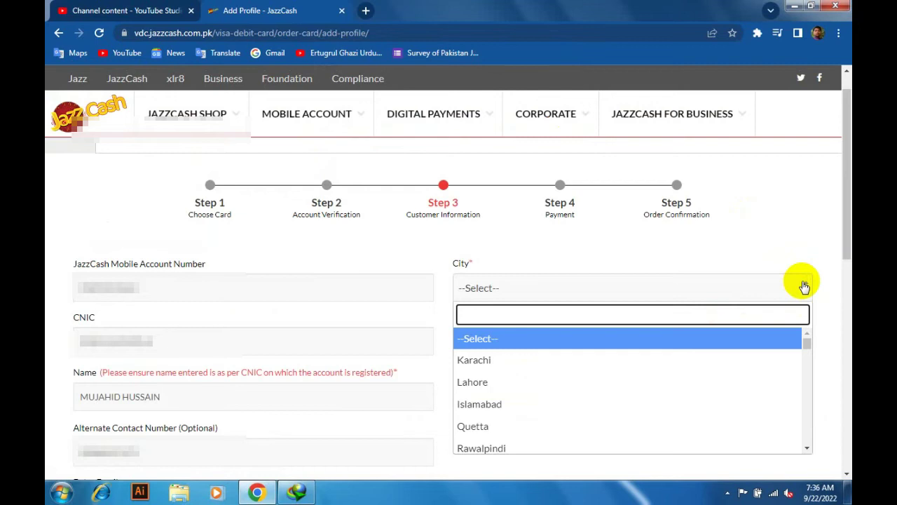
pyautogui.write('sadiq')
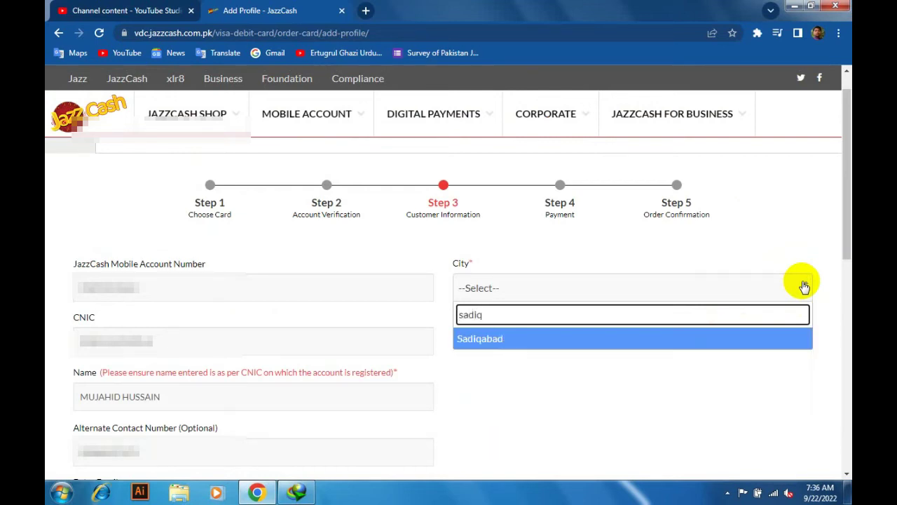
pyautogui.click(768, 340)
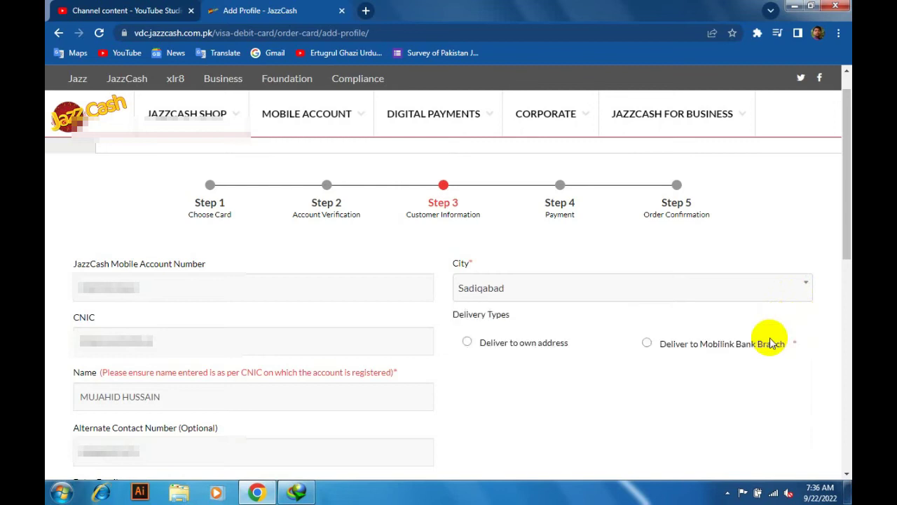
# Step: Choose delivery to the customer's own address and look over the address fields it requires
pyautogui.click(468, 342)
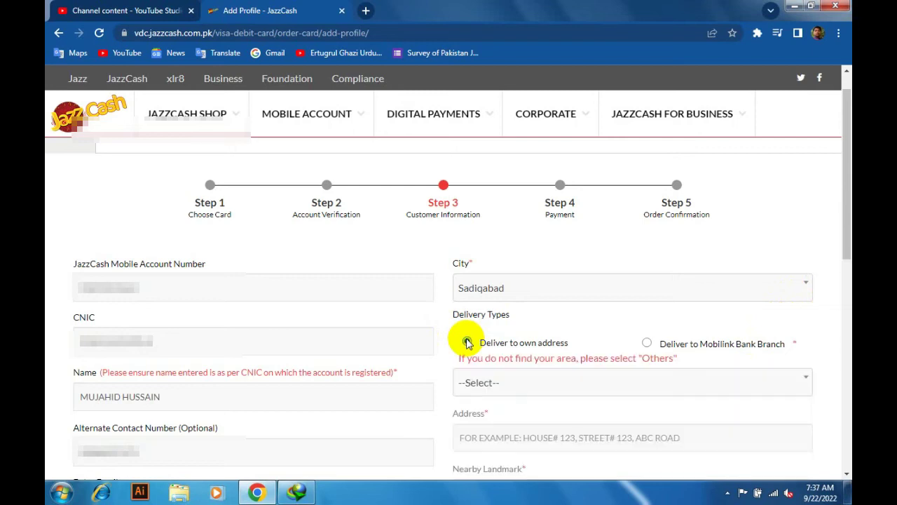
pyautogui.click(847, 203)
pyautogui.moveTo(847, 237); pyautogui.dragTo(845, 200)
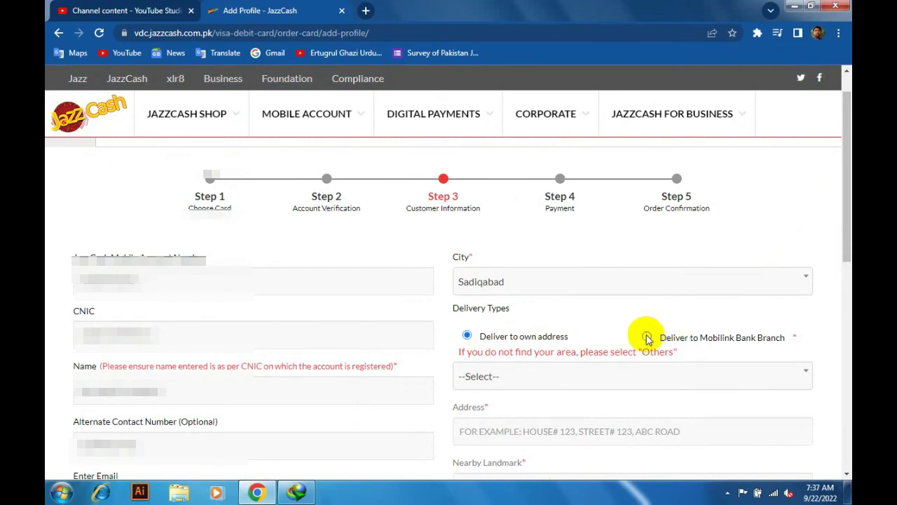
# Step: Set the delivery type to Deliver to Mobilink Bank Branch and submit the customer information form
pyautogui.click(647, 338)
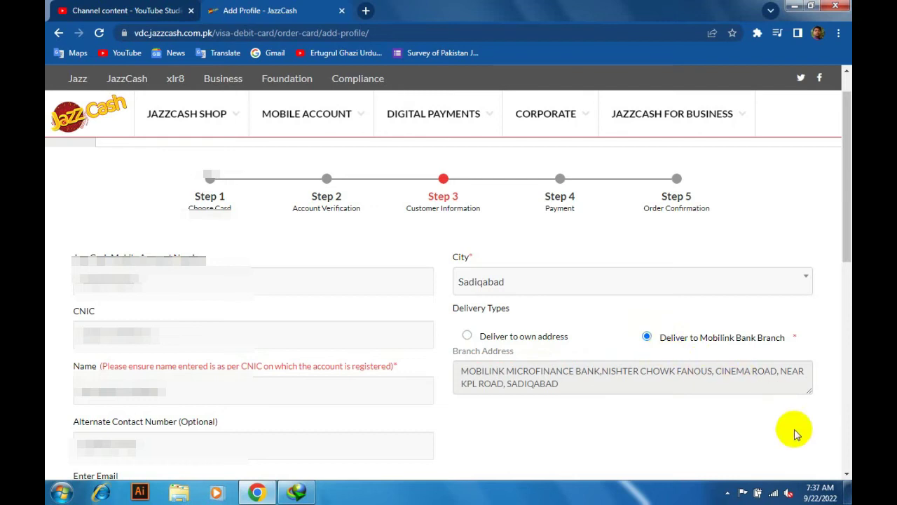
pyautogui.press('F11')
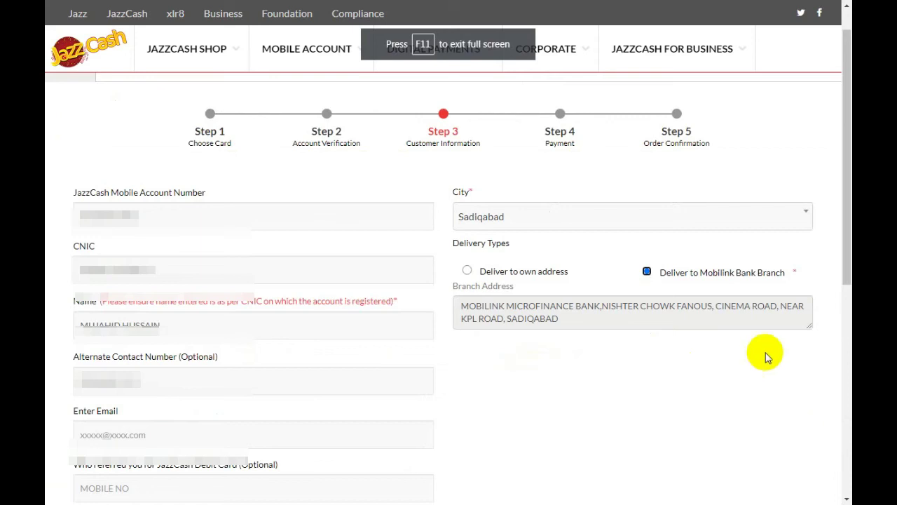
pyautogui.press('F11')
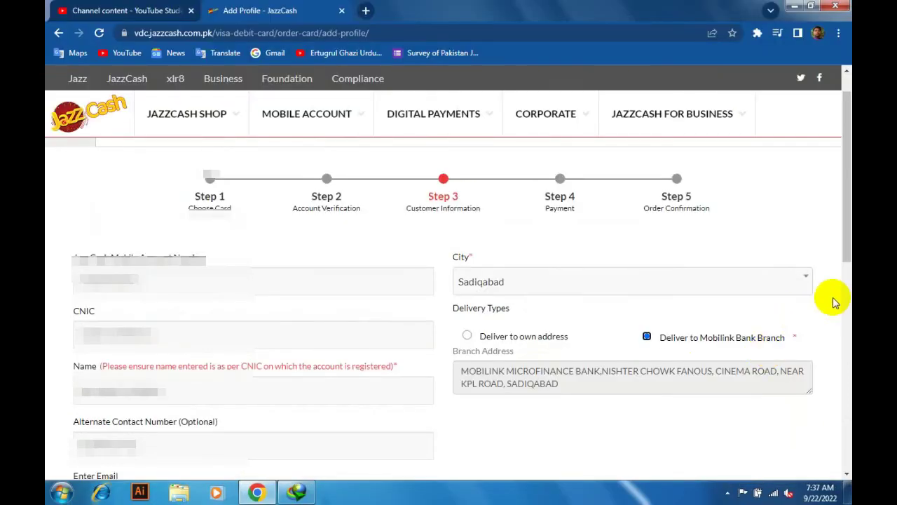
pyautogui.click(849, 238)
pyautogui.moveTo(846, 238); pyautogui.dragTo(839, 386)
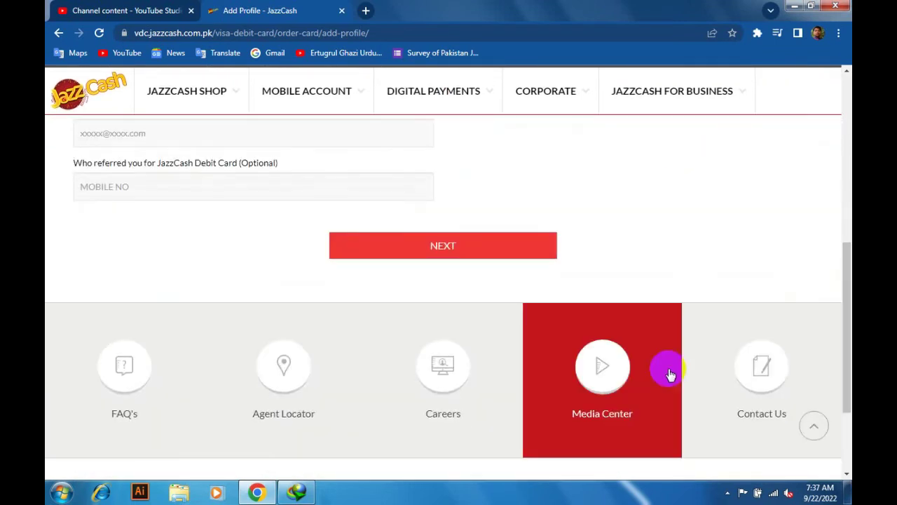
pyautogui.click(471, 246)
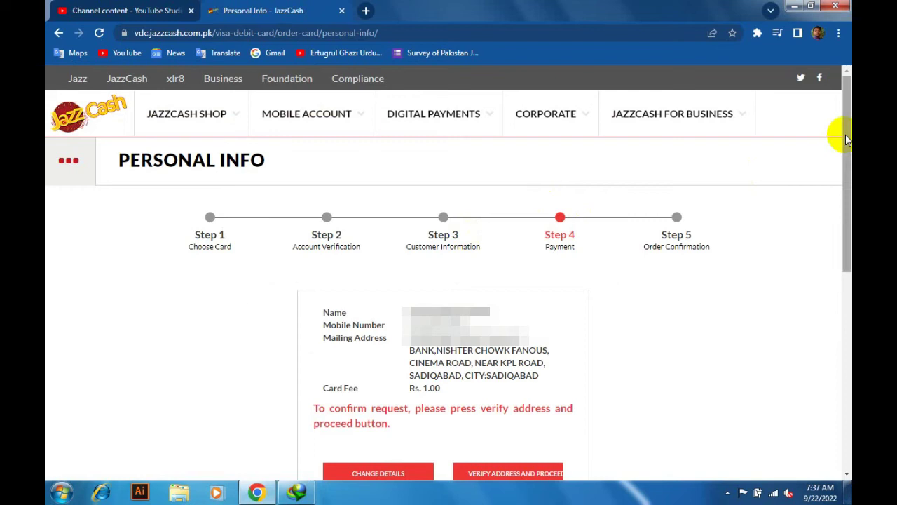
# Step: Review the name, mobile number, mailing address and card fee in the order's personal info summary
pyautogui.moveTo(845, 134); pyautogui.dragTo(845, 177)
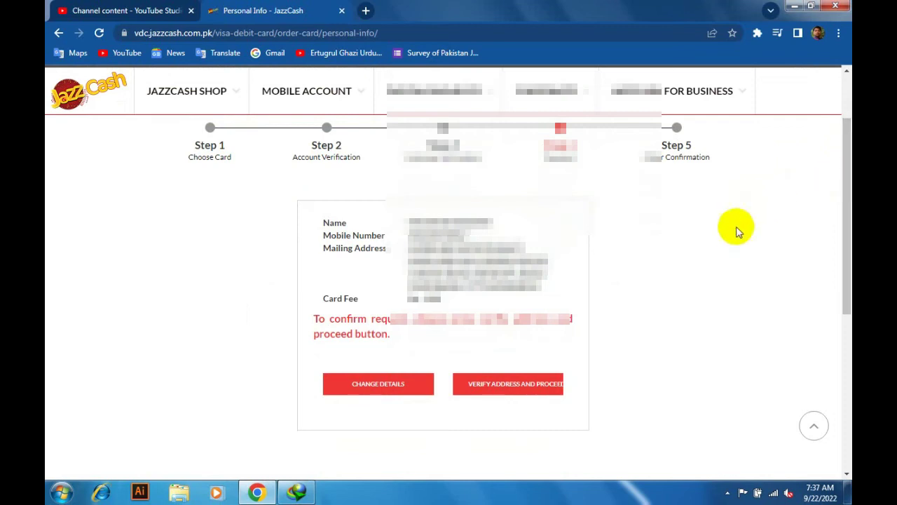
pyautogui.moveTo(631, 226); pyautogui.dragTo(506, 238)
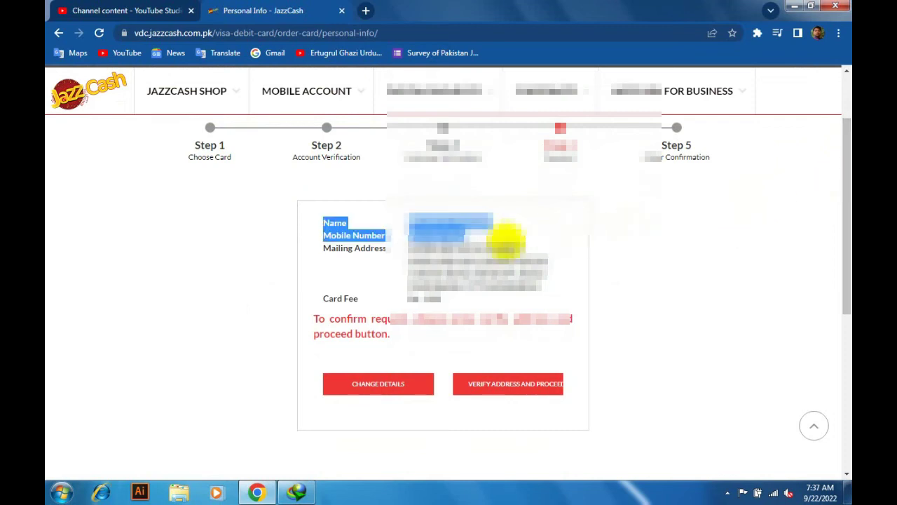
pyautogui.click(687, 268)
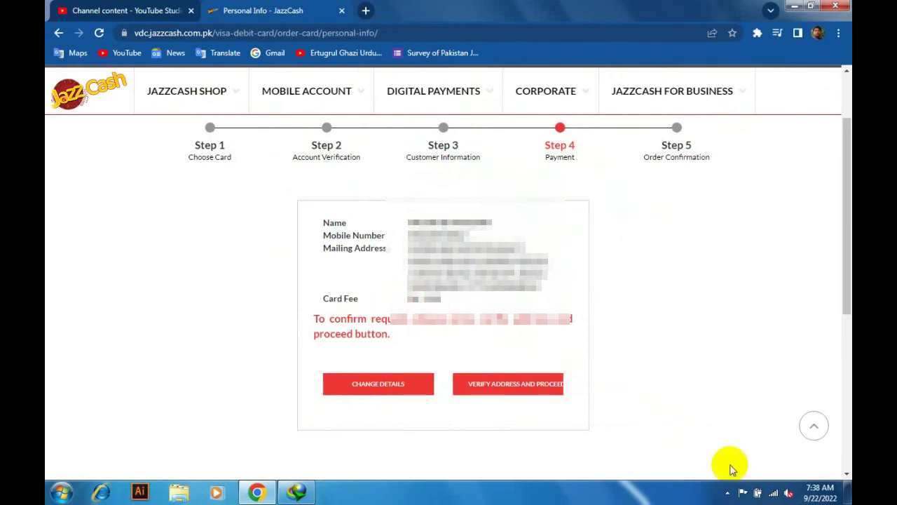
pyautogui.click(729, 492)
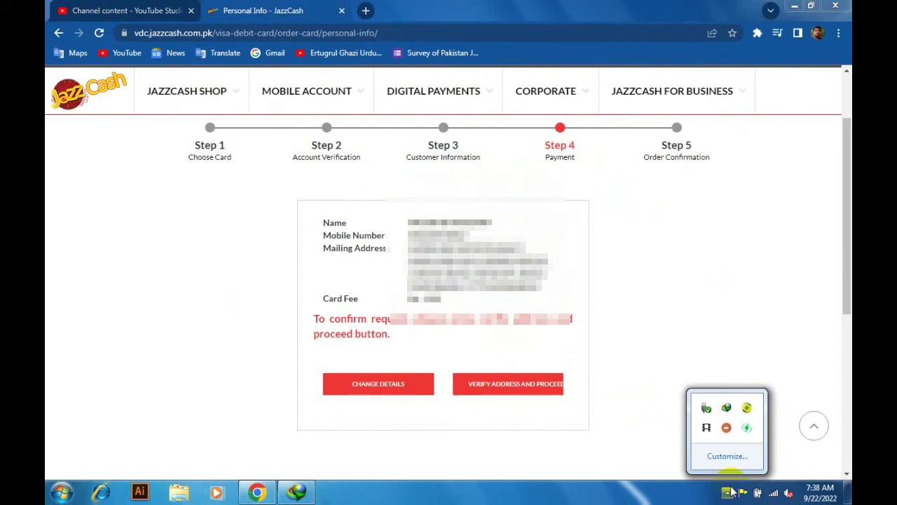
pyautogui.click(706, 427)
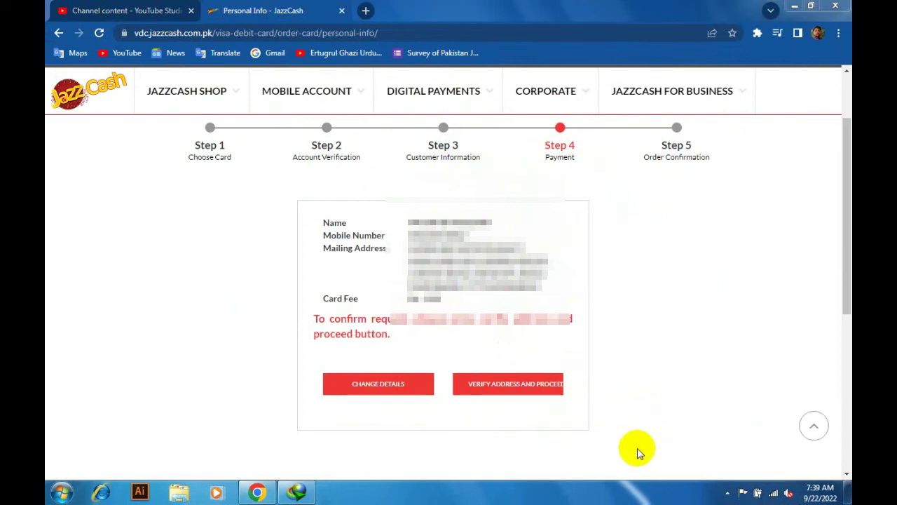
pyautogui.click(728, 493)
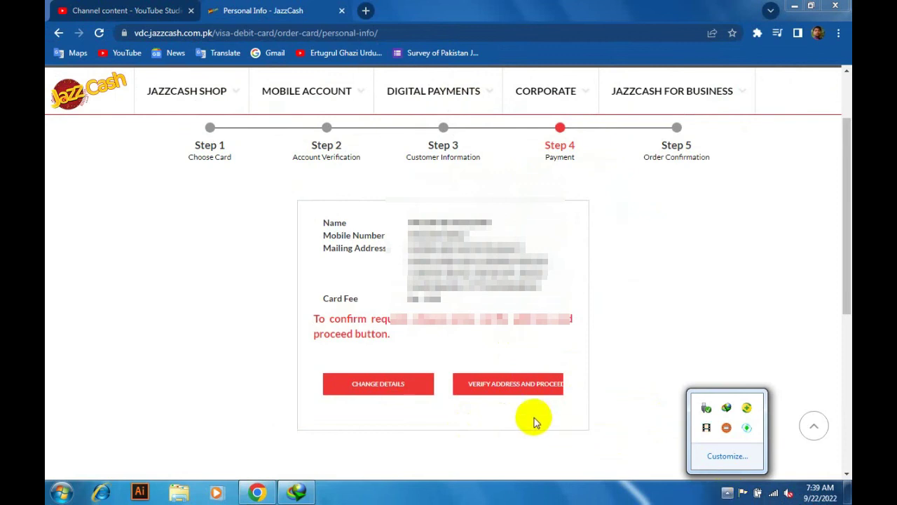
pyautogui.click(576, 436)
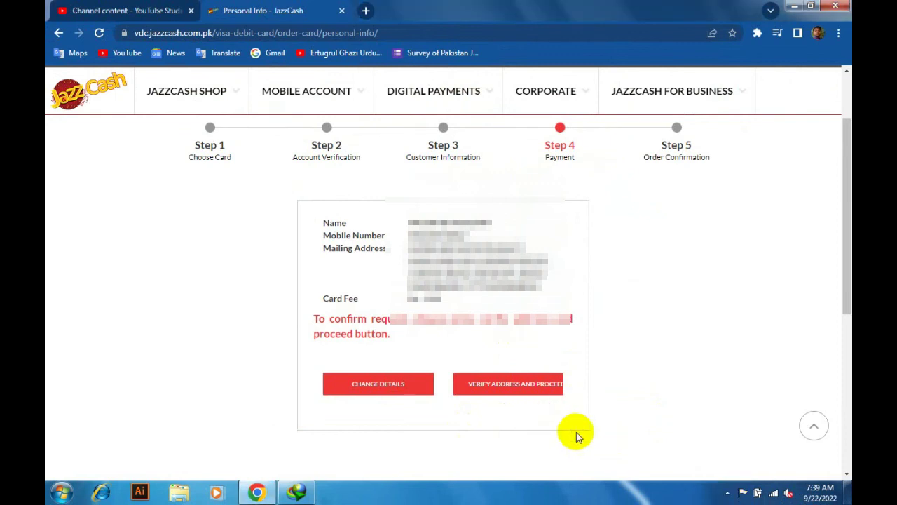
# Step: Verify the mailing address to place the debit card order and dismiss the security alert on the confirmation page
pyautogui.click(526, 387)
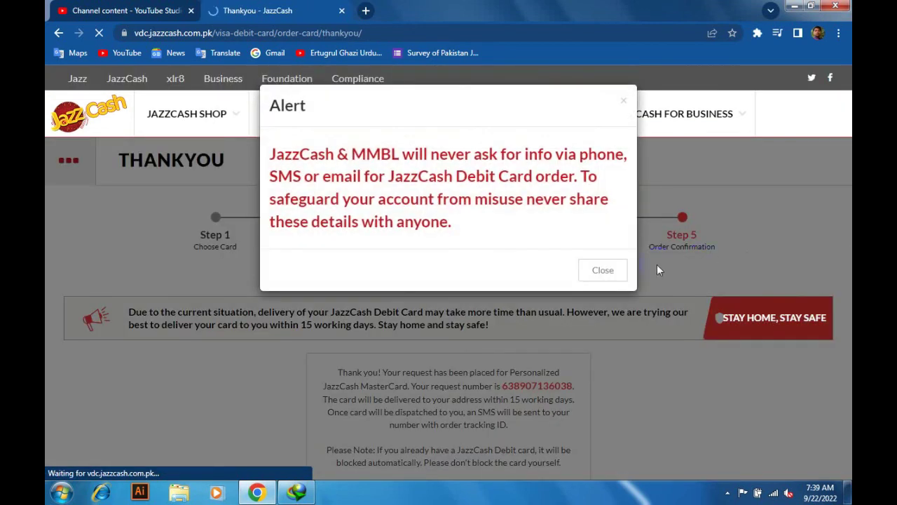
pyautogui.click(600, 273)
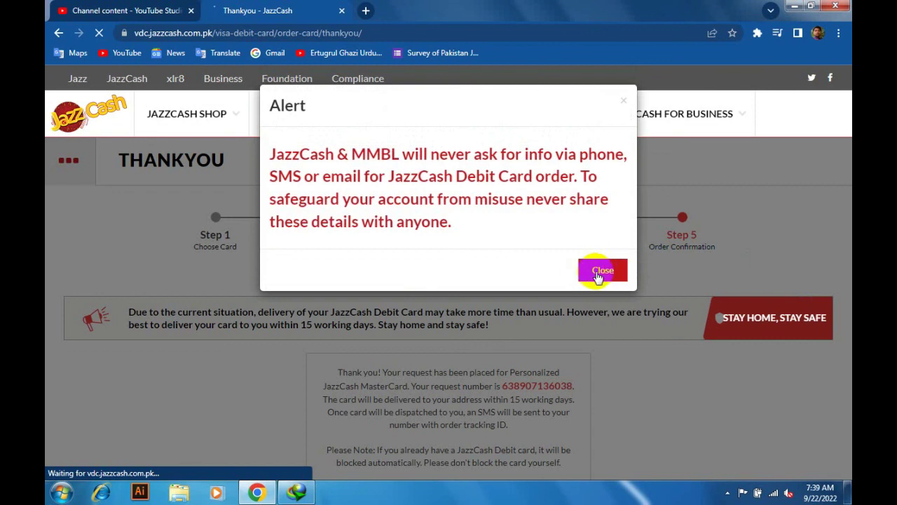
pyautogui.click(601, 275)
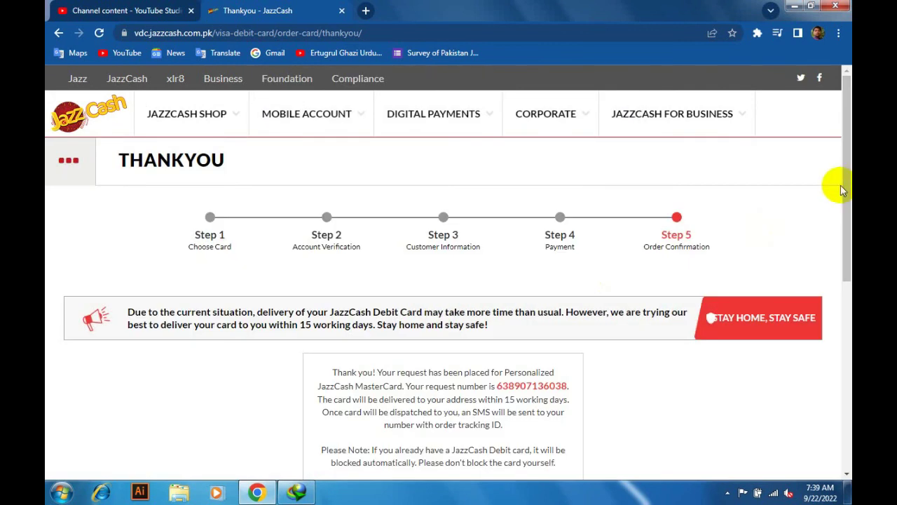
# Step: Review the order confirmation for the card's request number, delivery time and note about existing debit cards
pyautogui.moveTo(841, 185); pyautogui.dragTo(835, 239)
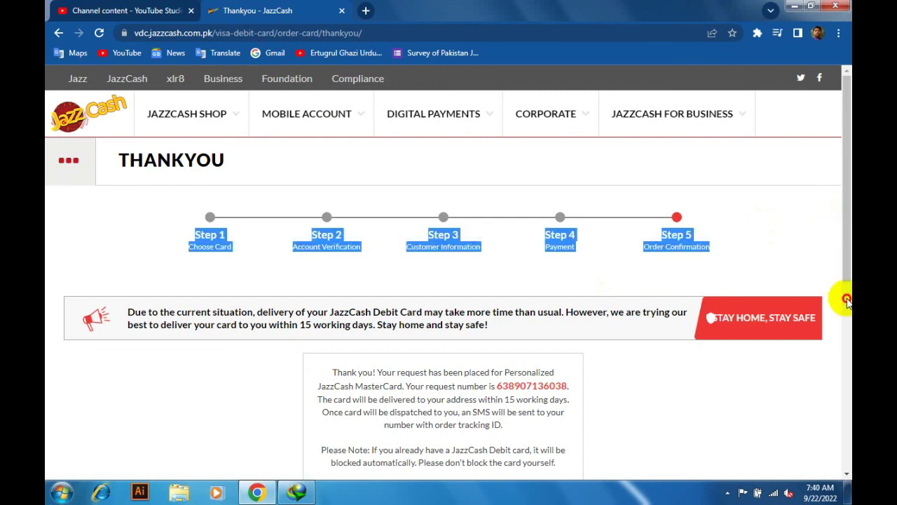
pyautogui.scroll(-9, 842, 308)
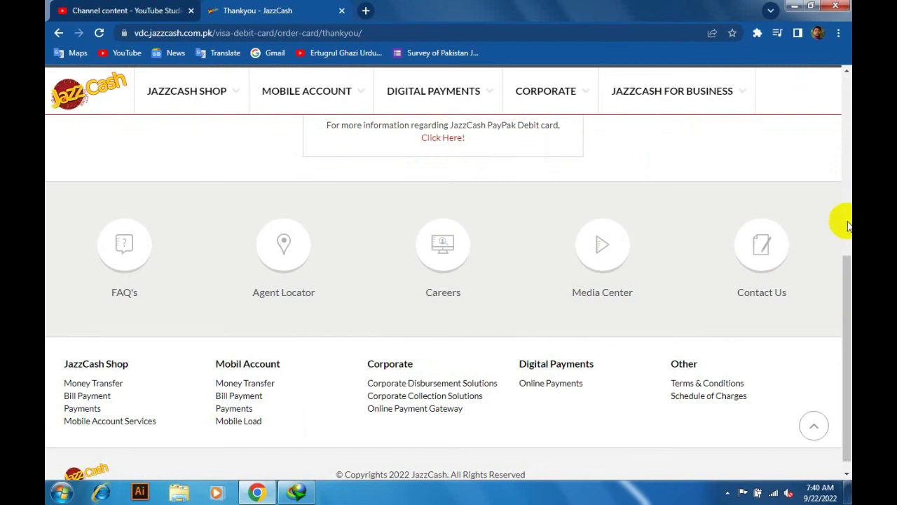
pyautogui.scroll(10, 847, 225)
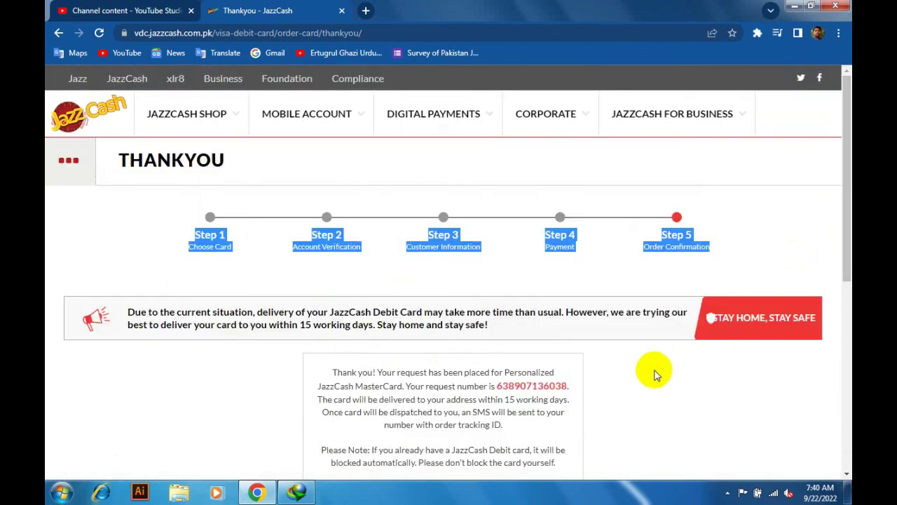
pyautogui.click(655, 375)
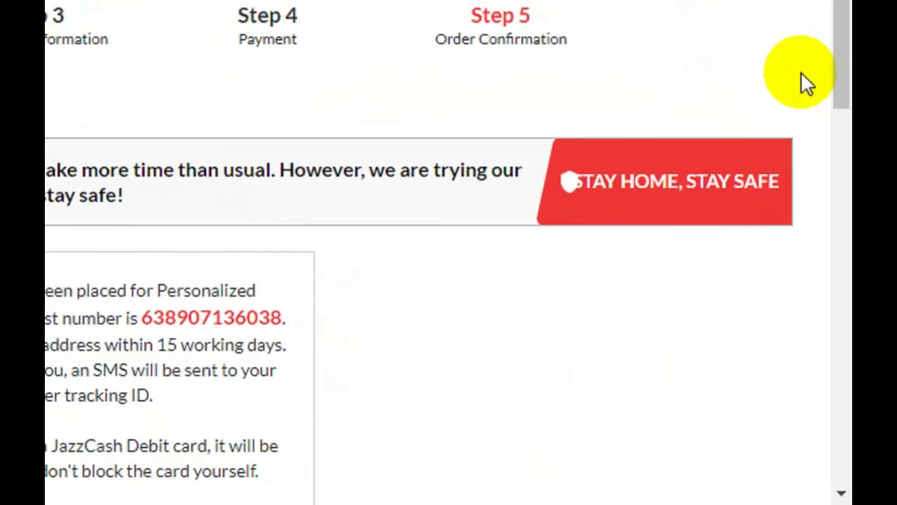
pyautogui.moveTo(847, 116); pyautogui.dragTo(834, 263)
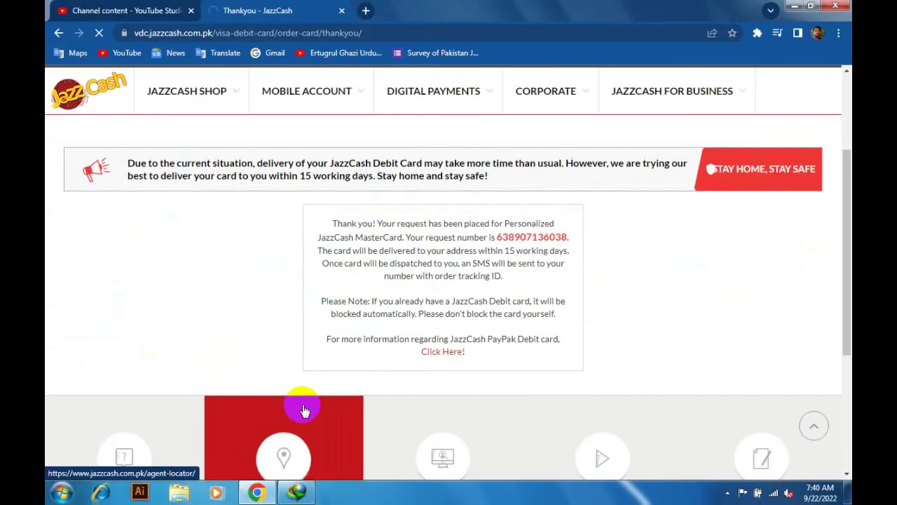
# Step: Open the JazzCash Agent Locator page from the order confirmation page
pyautogui.click(305, 410)
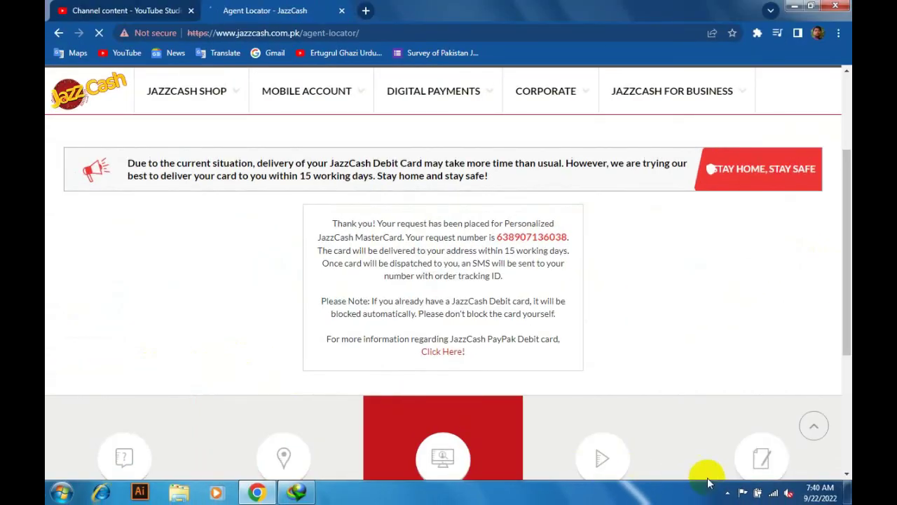
pyautogui.click(729, 493)
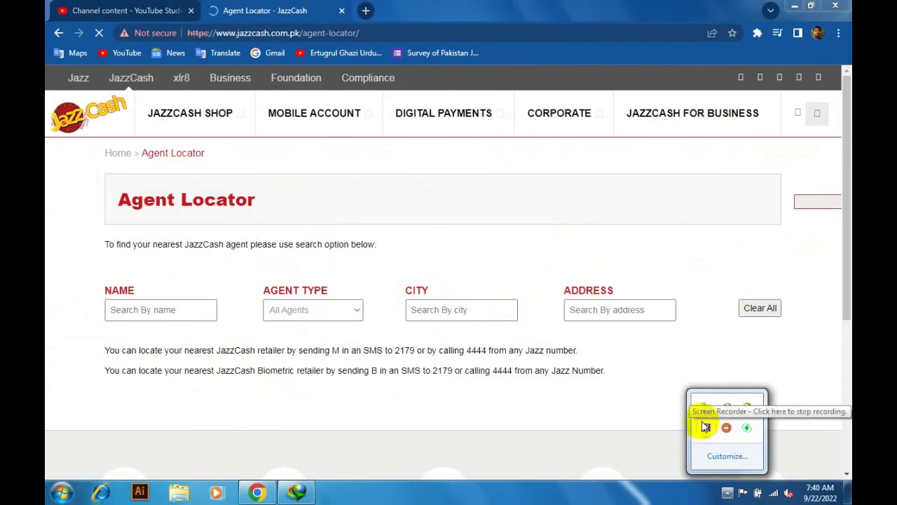